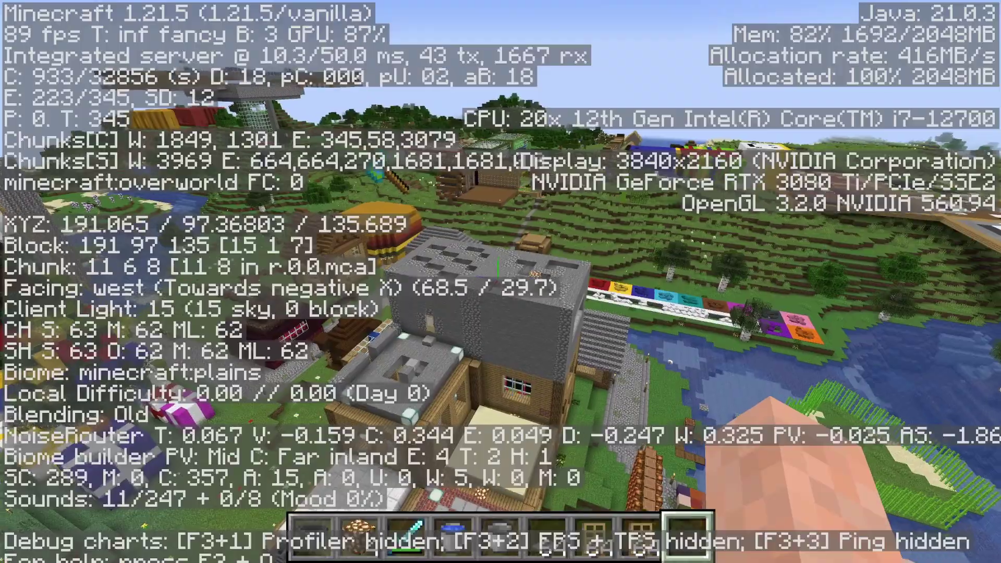
# Fly back over the house to view the Java survival world from above
pyautogui.press('s')
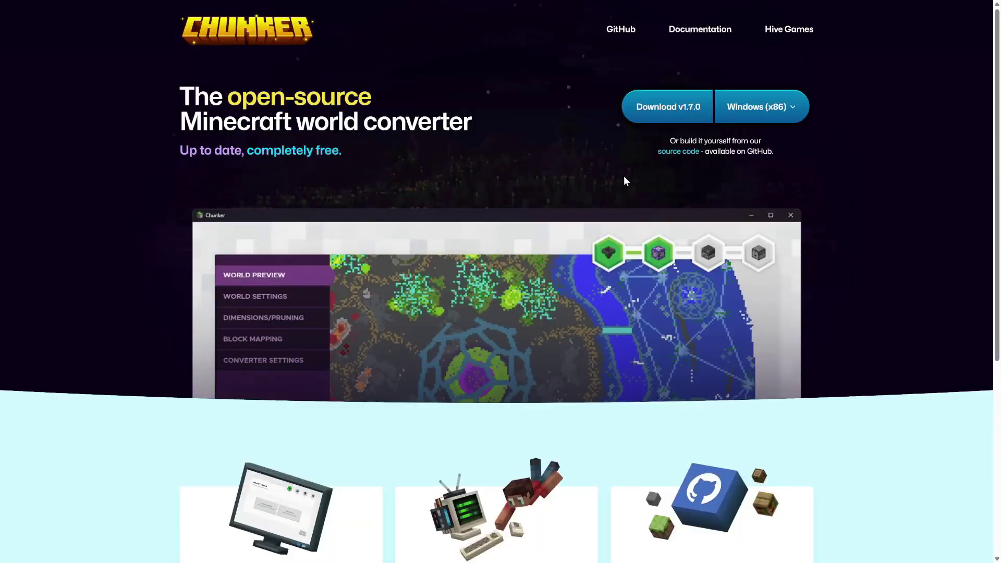
# Download Chunker version 1.7.0 from the Chunker website
pyautogui.click(672, 107)
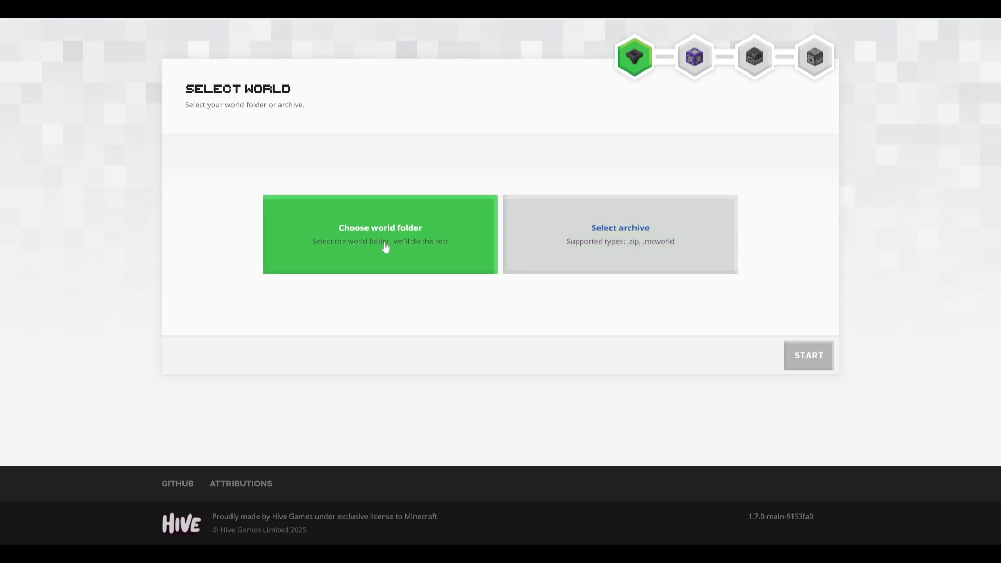
# Choose the Best survival ever (1) folder from the Minecraft saves and upload it
pyautogui.click(391, 243)
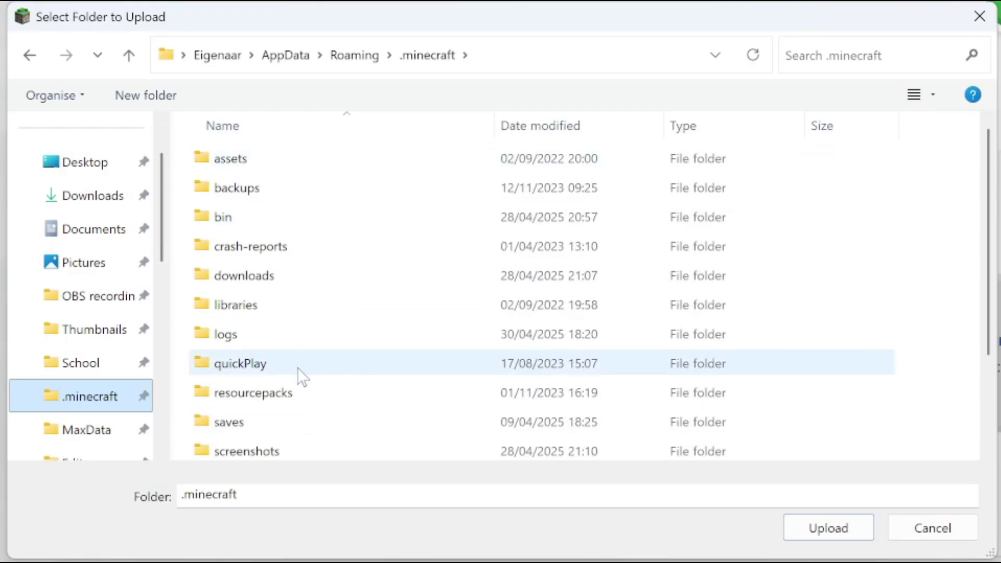
pyautogui.doubleClick(276, 422)
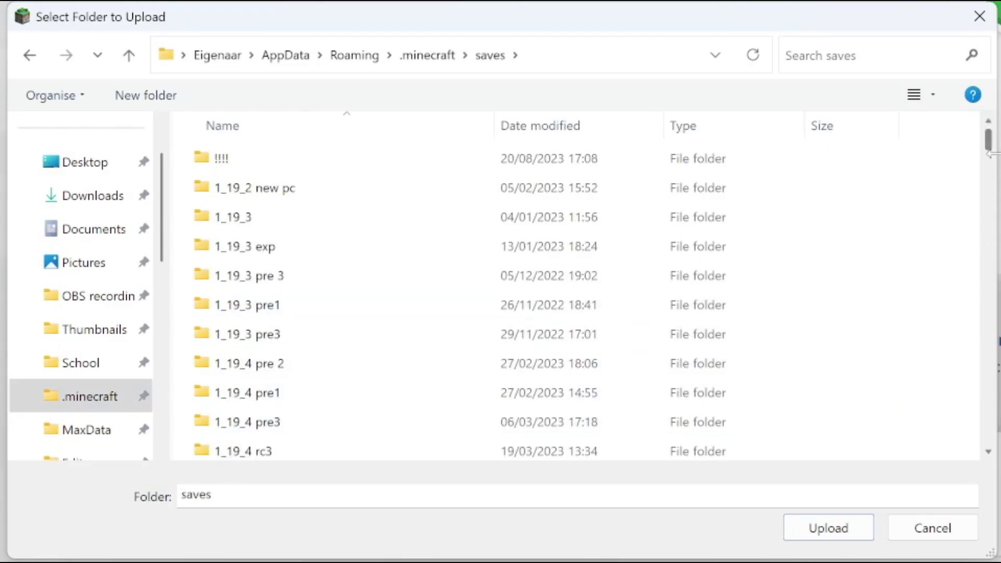
pyautogui.press('b')
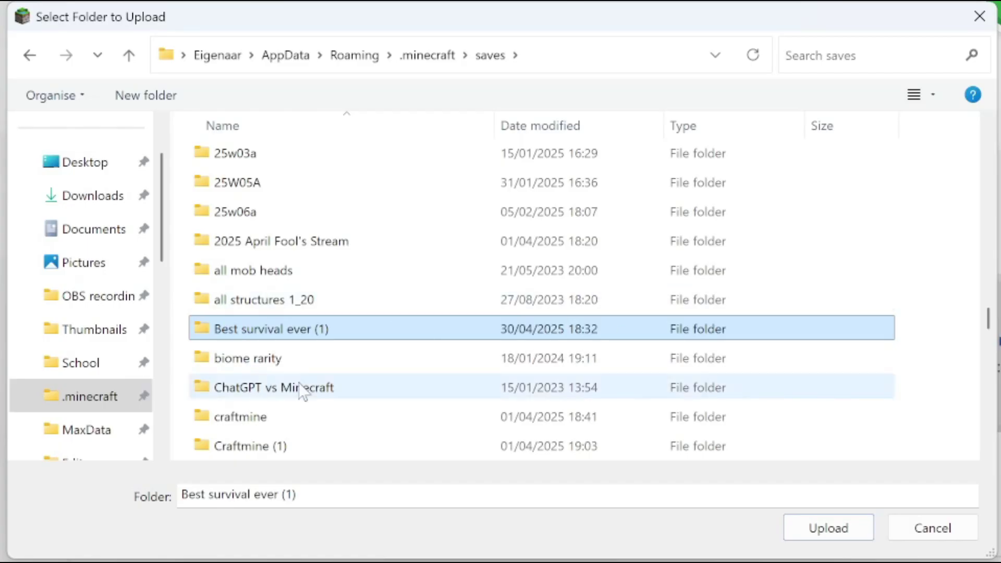
pyautogui.click(829, 529)
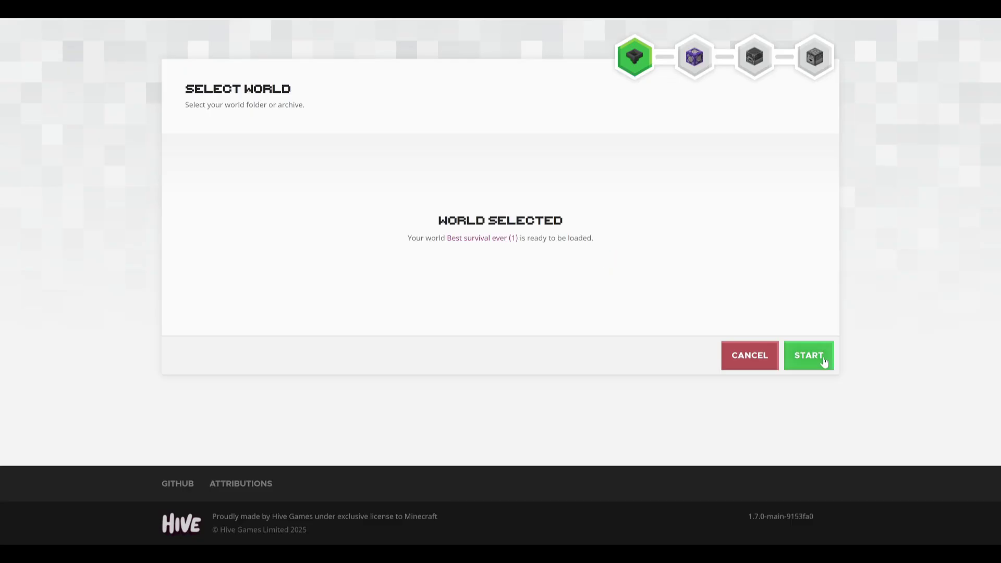
# Retry loading Best survival ever (1) after the load error by re-choosing the world folder
pyautogui.click(808, 356)
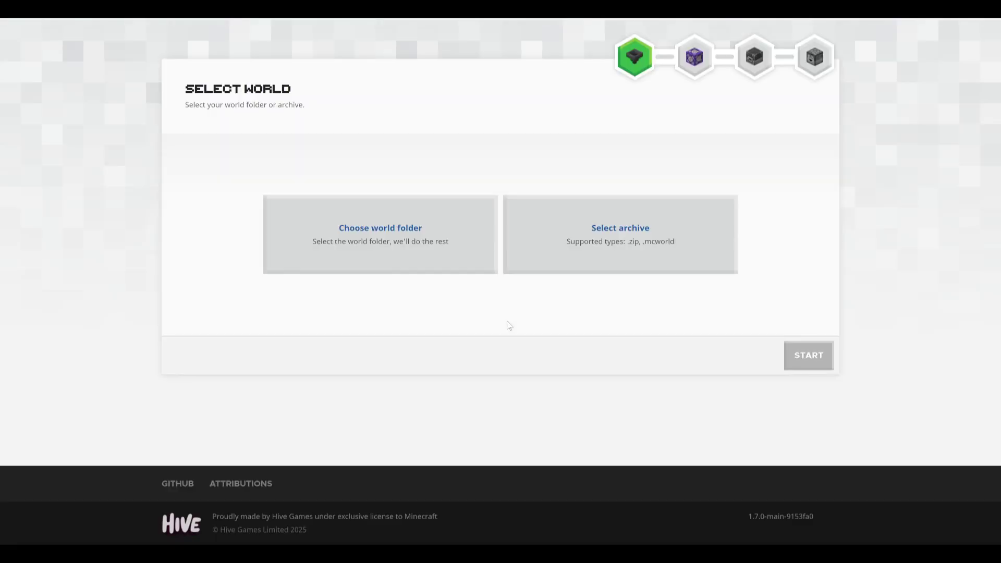
pyautogui.click(435, 241)
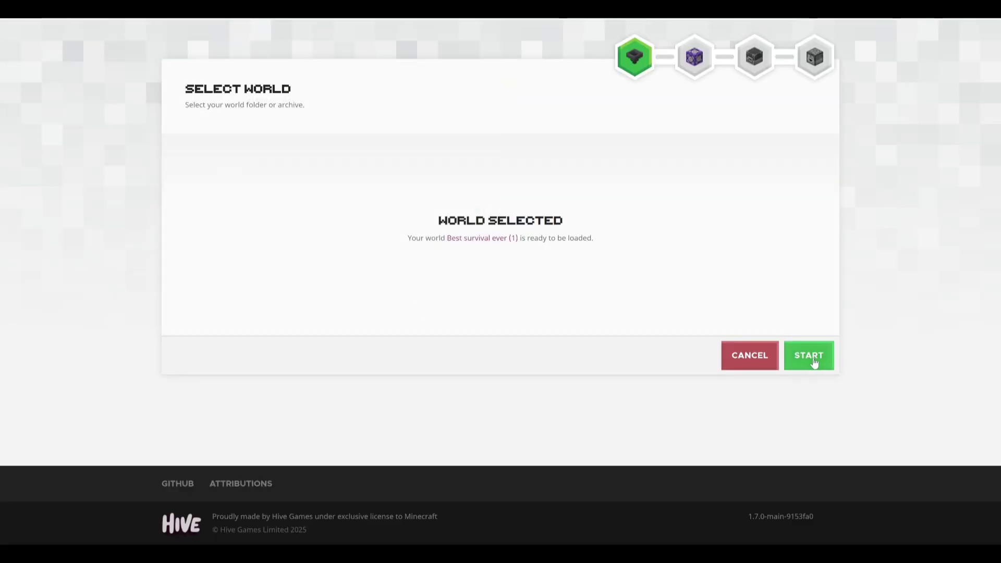
pyautogui.click(809, 356)
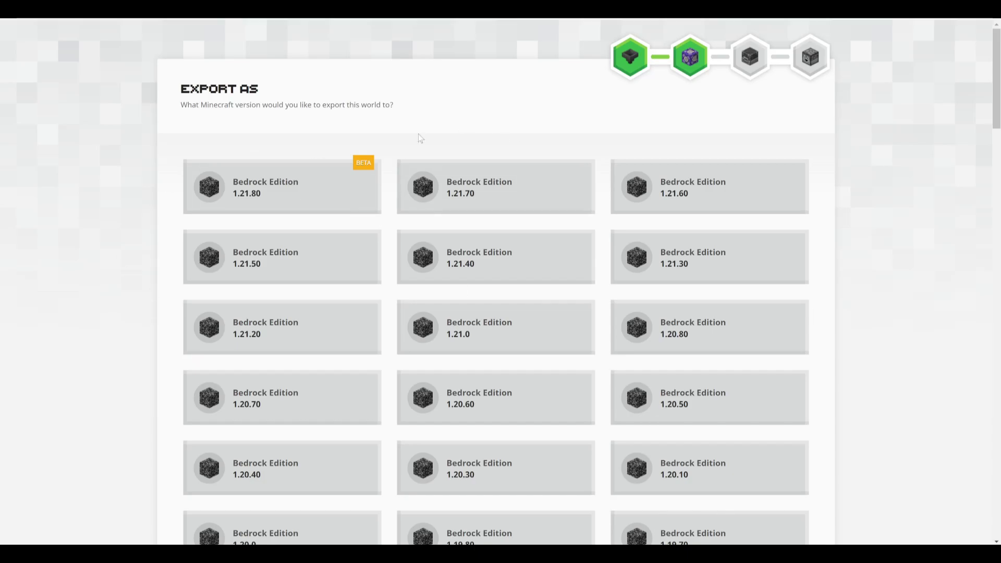
# Pick Bedrock Edition 1.21.70 as the export version
pyautogui.scroll(-15, 551, 207)
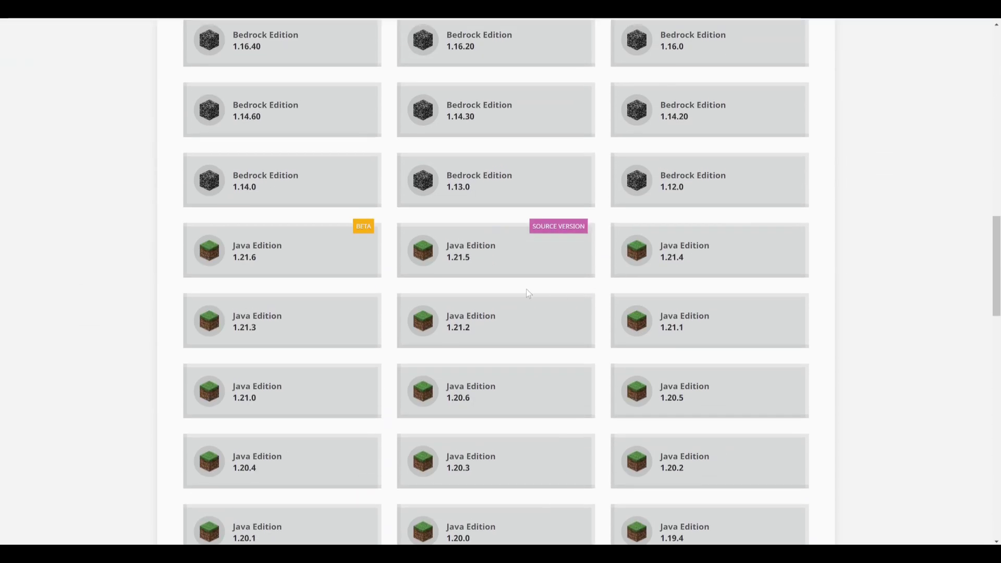
pyautogui.scroll(-15, 526, 291)
pyautogui.scroll(10, 527, 339)
pyautogui.scroll(-8, 527, 340)
pyautogui.scroll(20, 522, 338)
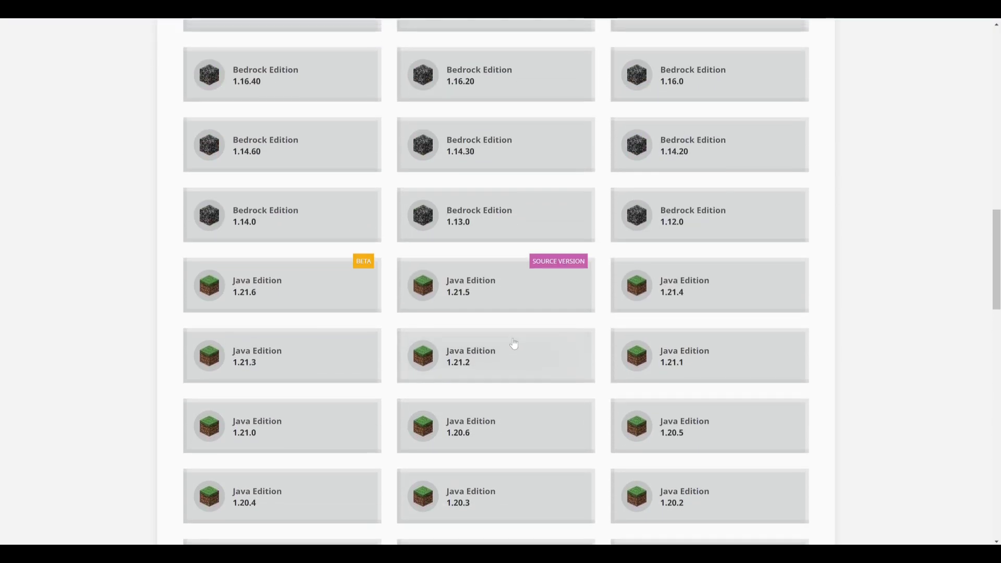
pyautogui.scroll(10, 508, 355)
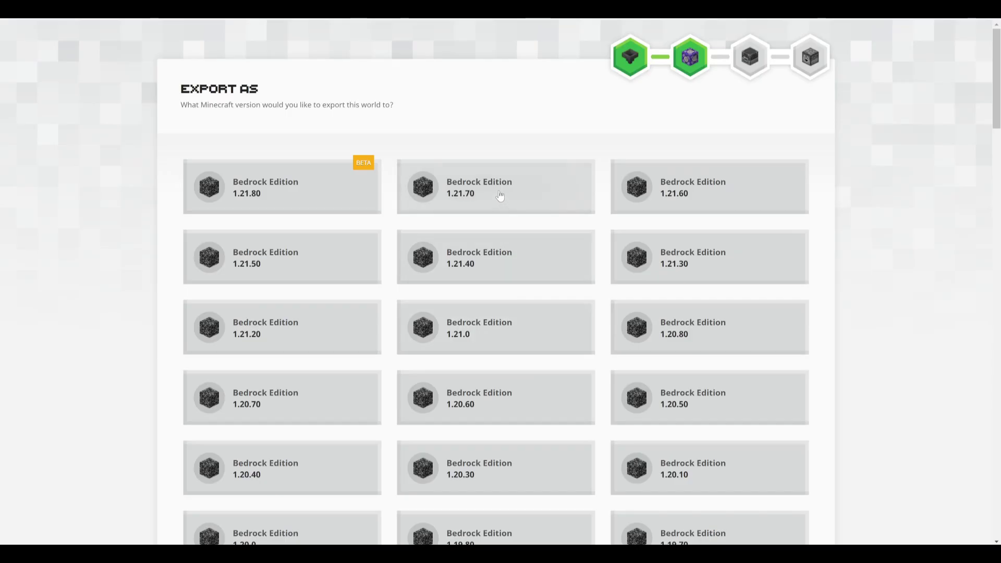
pyautogui.click(494, 196)
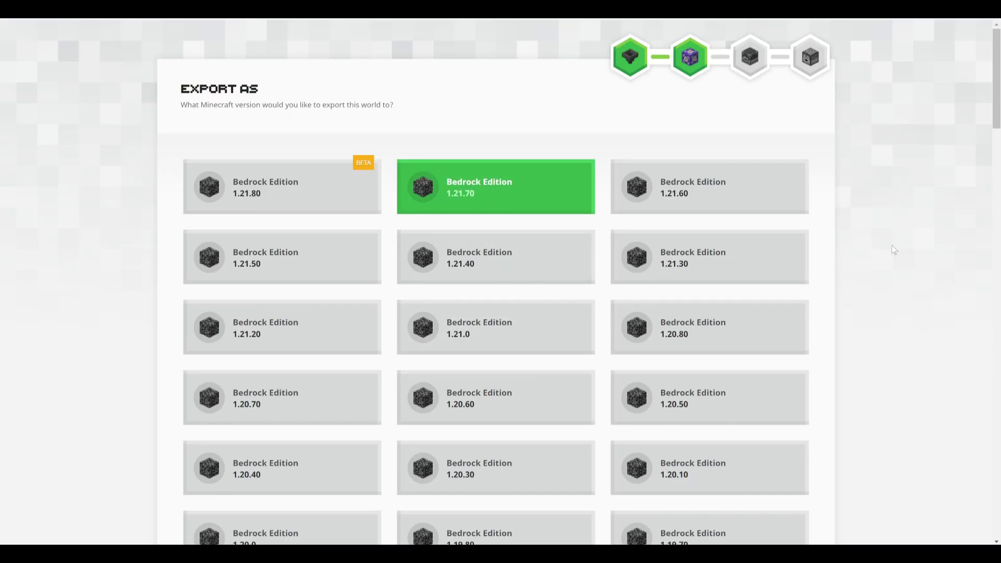
# Switch to Advanced Mode so the world preview starts generating
pyautogui.scroll(-20, 867, 248)
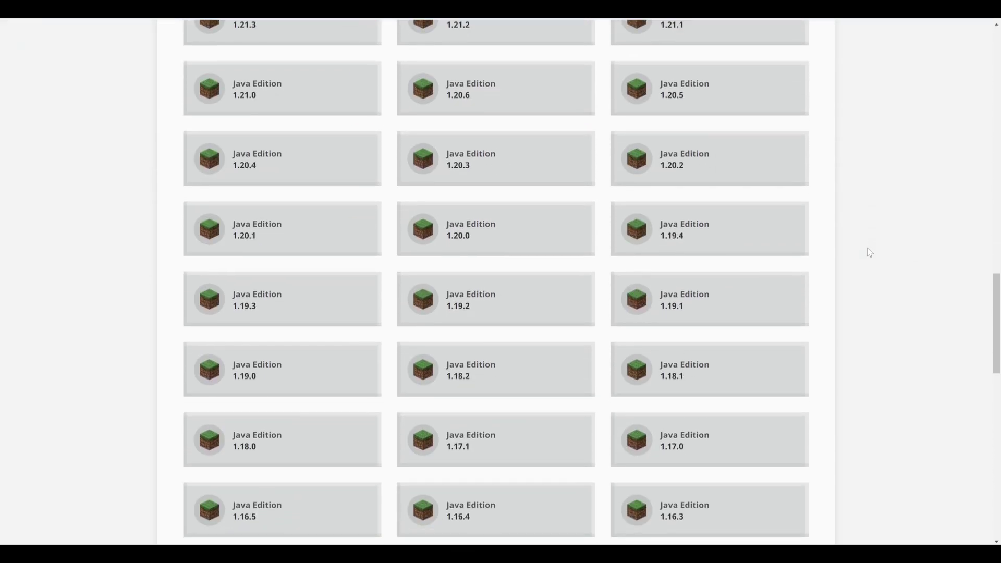
pyautogui.scroll(-2, 867, 248)
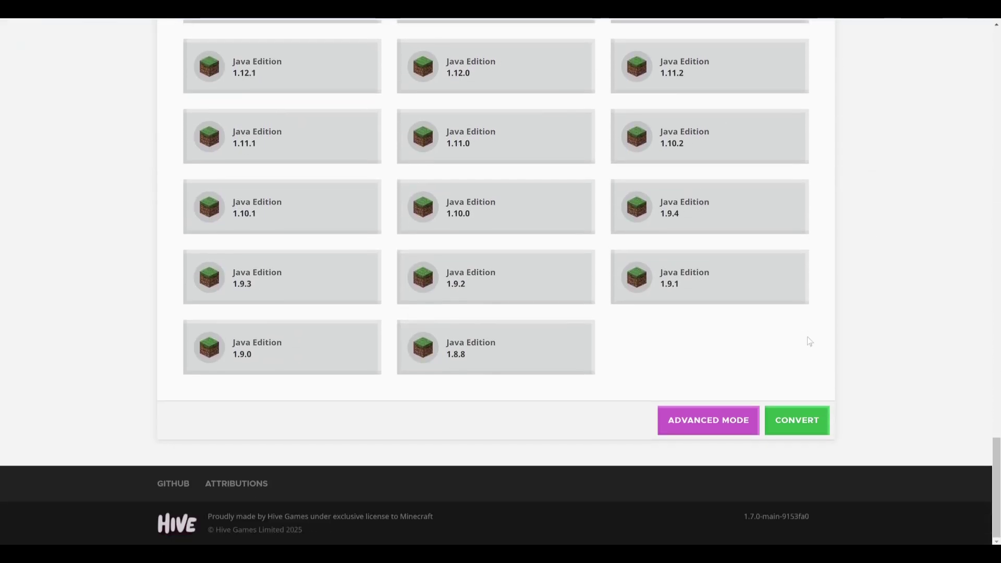
pyautogui.click(709, 418)
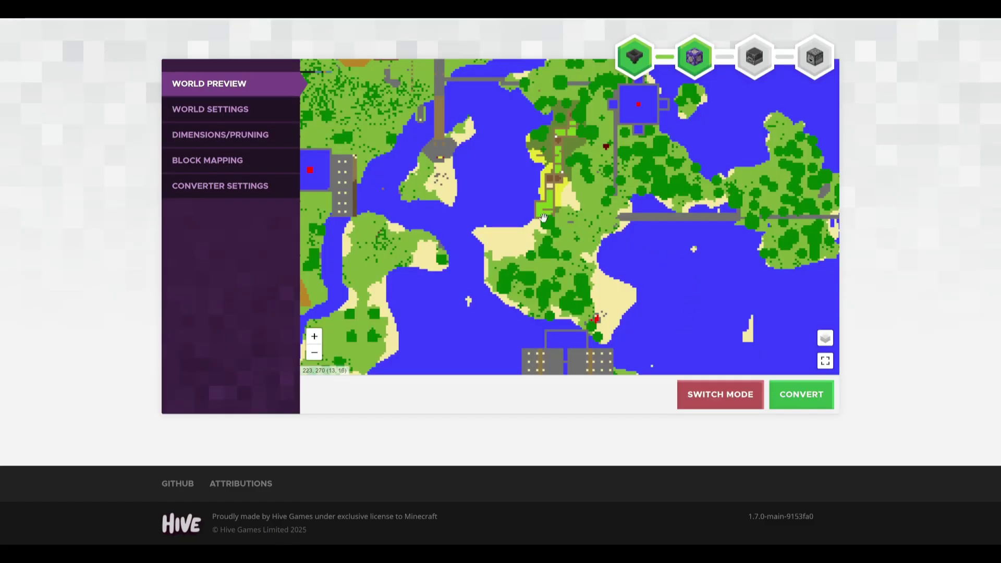
# Pan and zoom across the World Preview map, then view World Settings (Survival, Peaceful)
pyautogui.moveTo(504, 199); pyautogui.dragTo(607, 313)
pyautogui.moveTo(521, 182); pyautogui.dragTo(549, 289)
pyautogui.moveTo(443, 219); pyautogui.dragTo(563, 259)
pyautogui.scroll(-1, 563, 259)
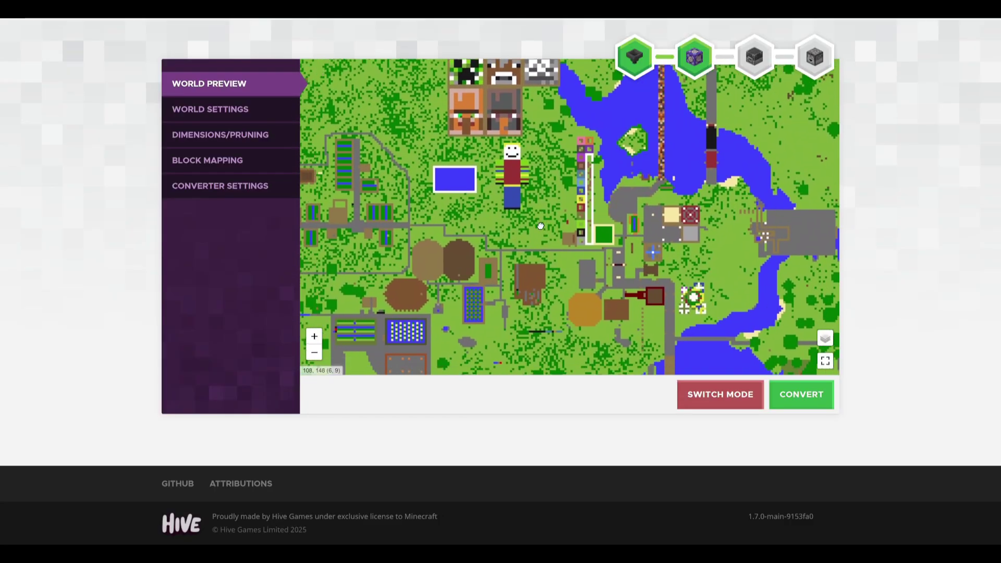
pyautogui.moveTo(499, 202); pyautogui.dragTo(554, 264)
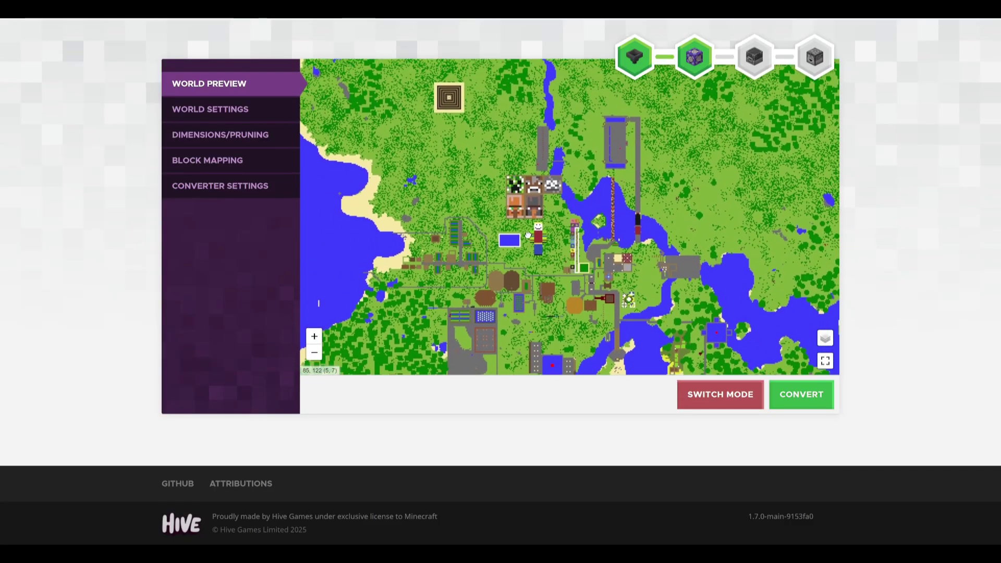
pyautogui.scroll(-2, 523, 220)
pyautogui.scroll(-2, 522, 220)
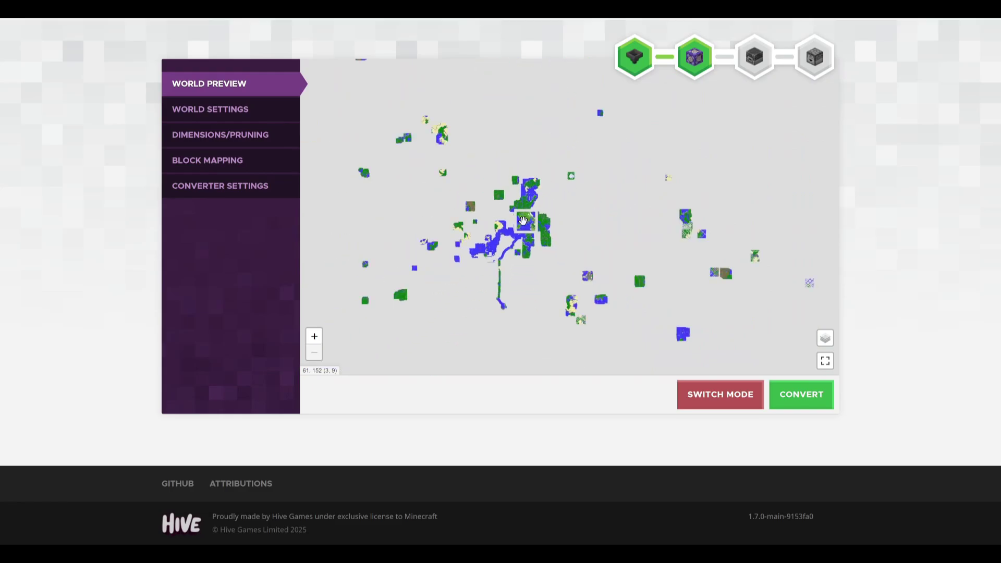
pyautogui.scroll(5, 523, 220)
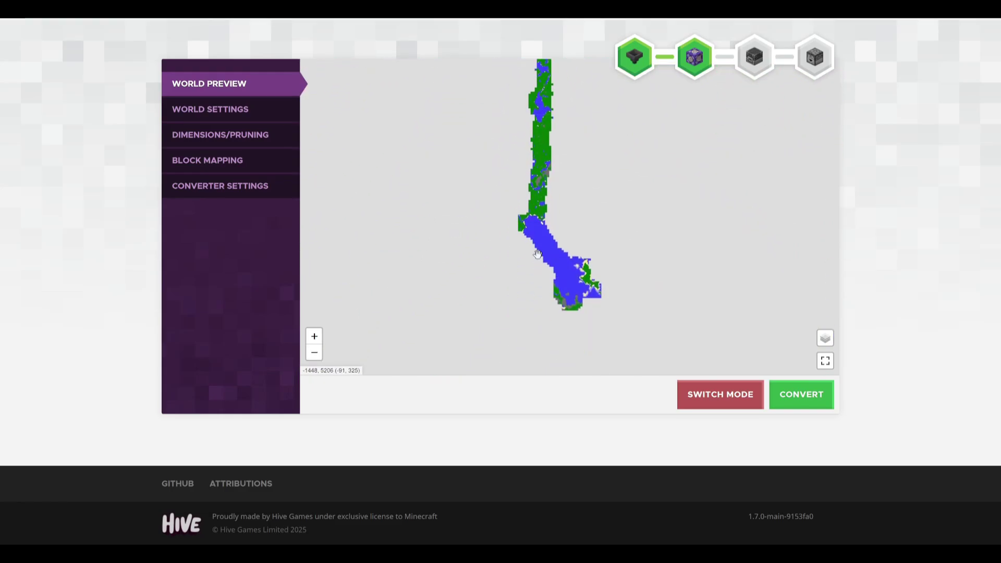
pyautogui.scroll(-1, 538, 254)
pyautogui.scroll(1, 538, 253)
pyautogui.click(233, 110)
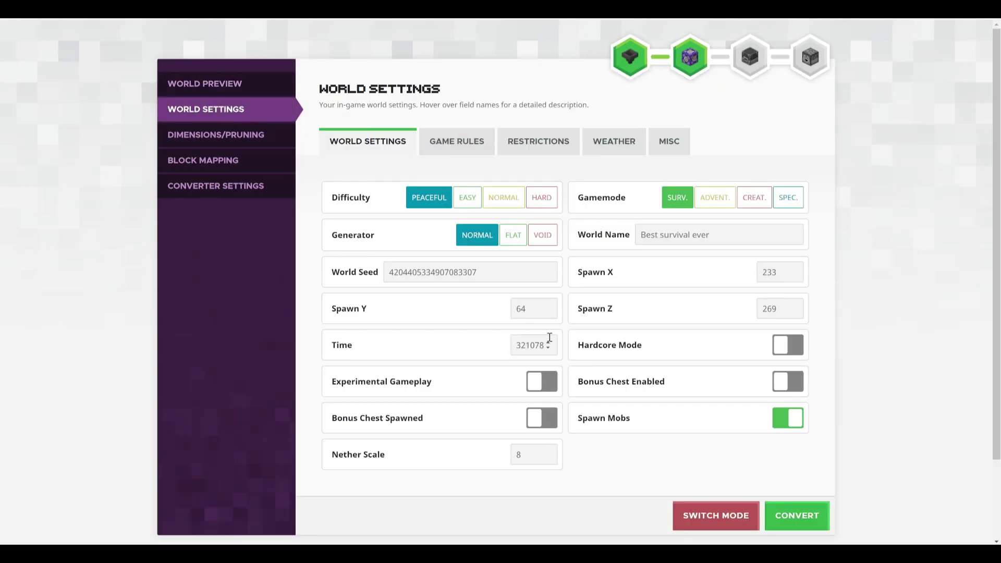
# Review the Game Rules, Restrictions and Weather tabs without changing anything
pyautogui.click(457, 141)
pyautogui.click(538, 142)
pyautogui.click(614, 141)
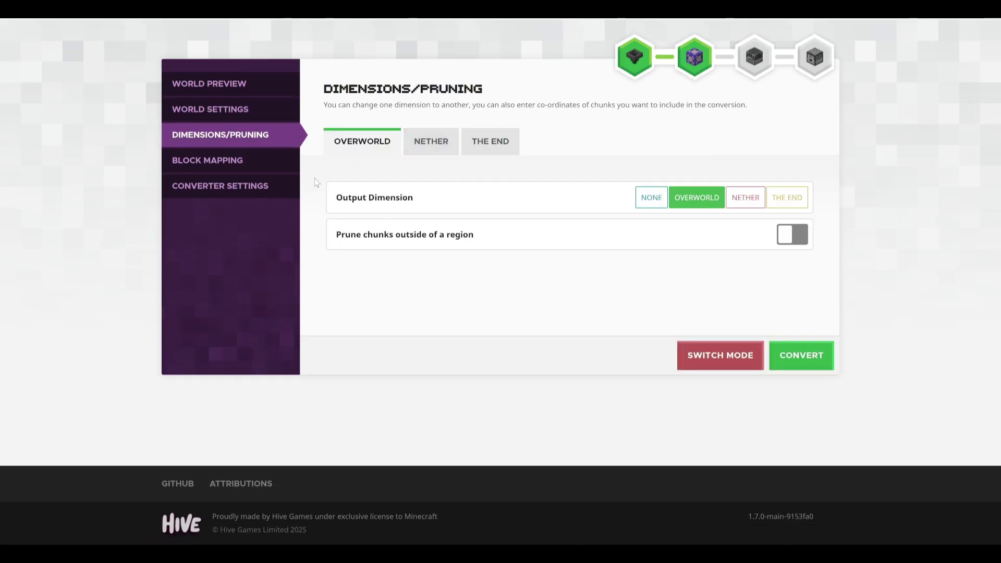
# Inspect the Block Mapping input block list and the Converter Settings options
pyautogui.click(217, 161)
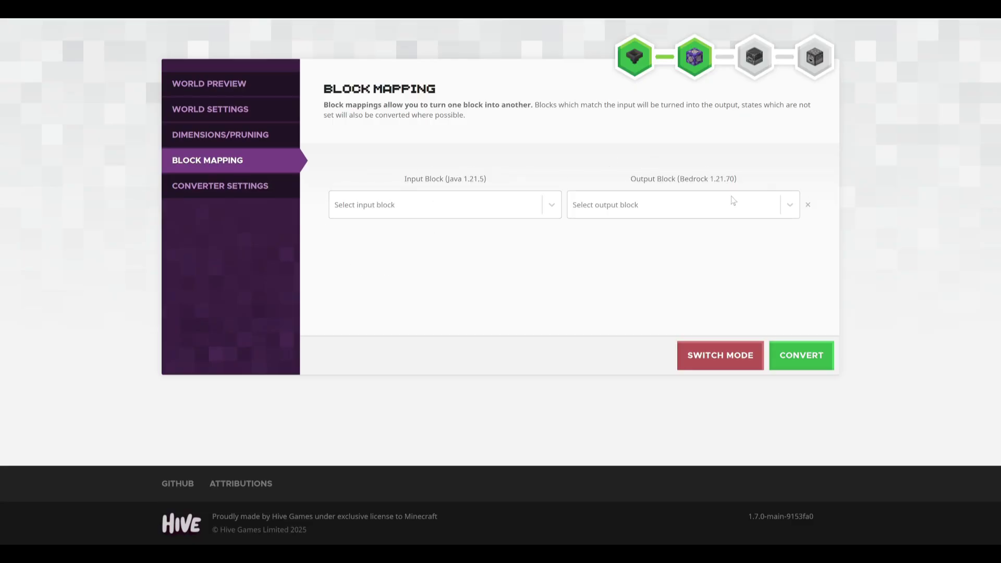
pyautogui.click(537, 205)
pyautogui.click(543, 203)
pyautogui.click(264, 189)
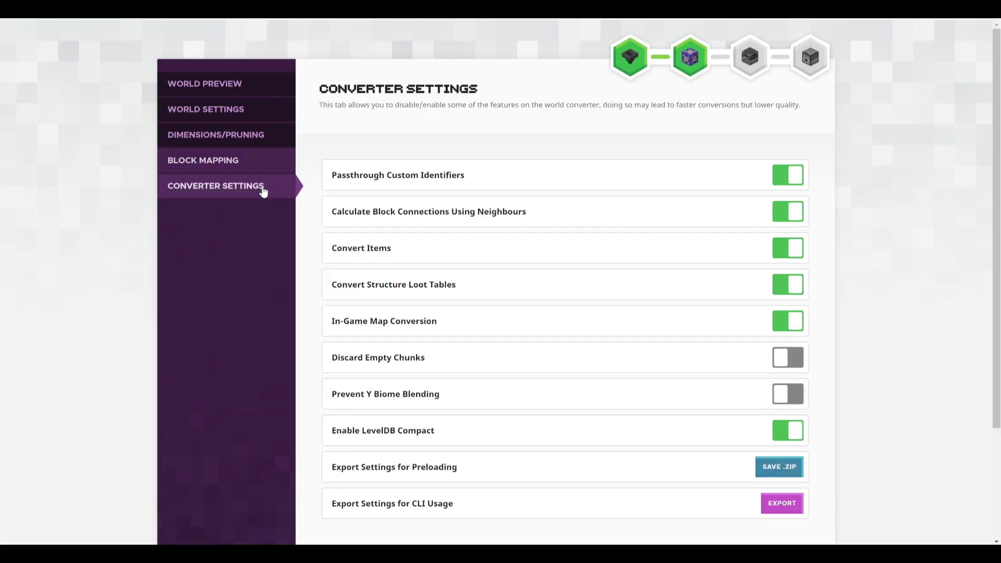
pyautogui.scroll(-1, 410, 246)
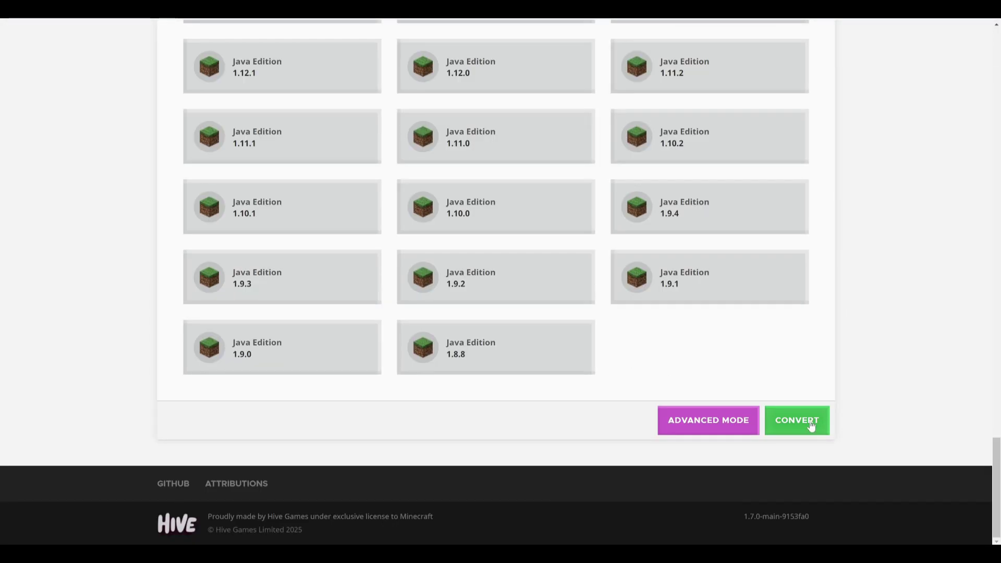
# Convert the world to Bedrock Edition 1.21.70 and wait for the conversion to finish
pyautogui.click(817, 427)
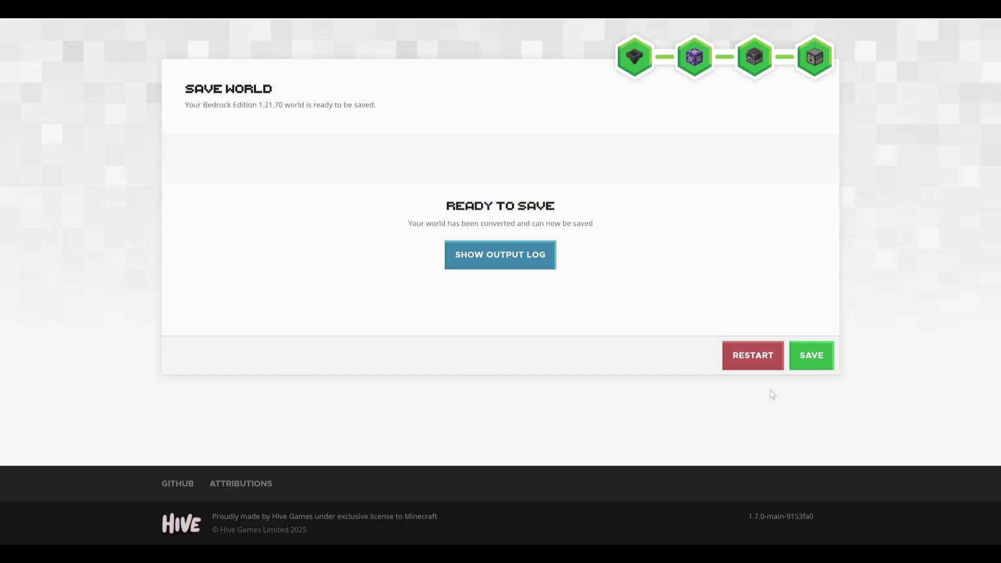
# Save the converted world as an .mcworld file in Documents\mc_converted_worlds
pyautogui.click(812, 357)
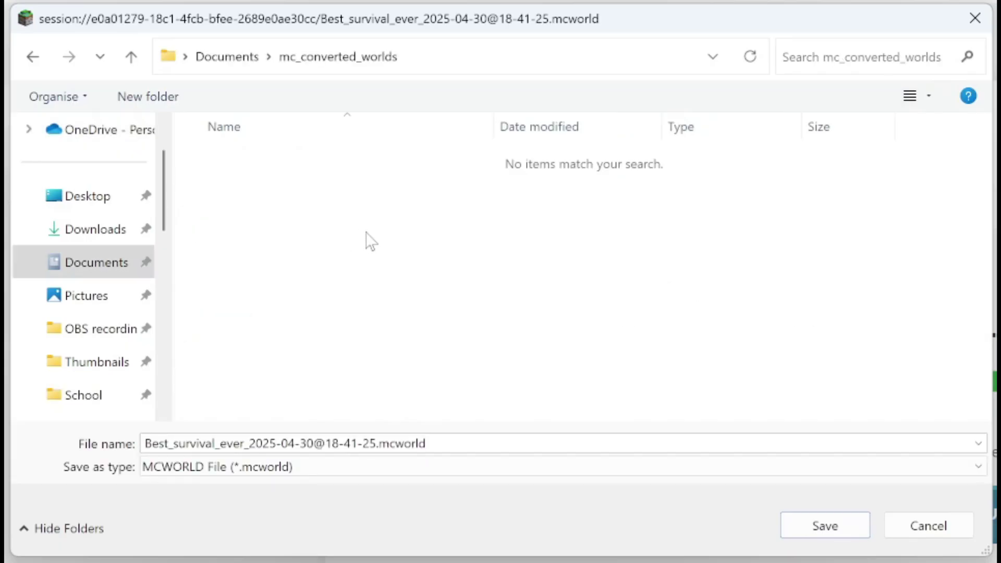
pyautogui.click(824, 526)
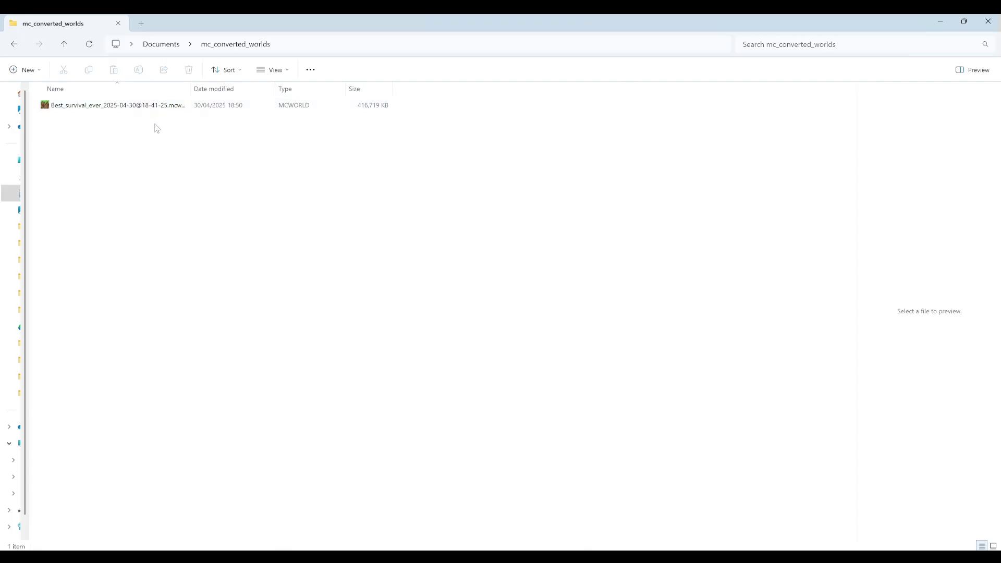
# Open the Best_survival_ever .mcworld file to import it into Minecraft Bedrock
pyautogui.doubleClick(106, 106)
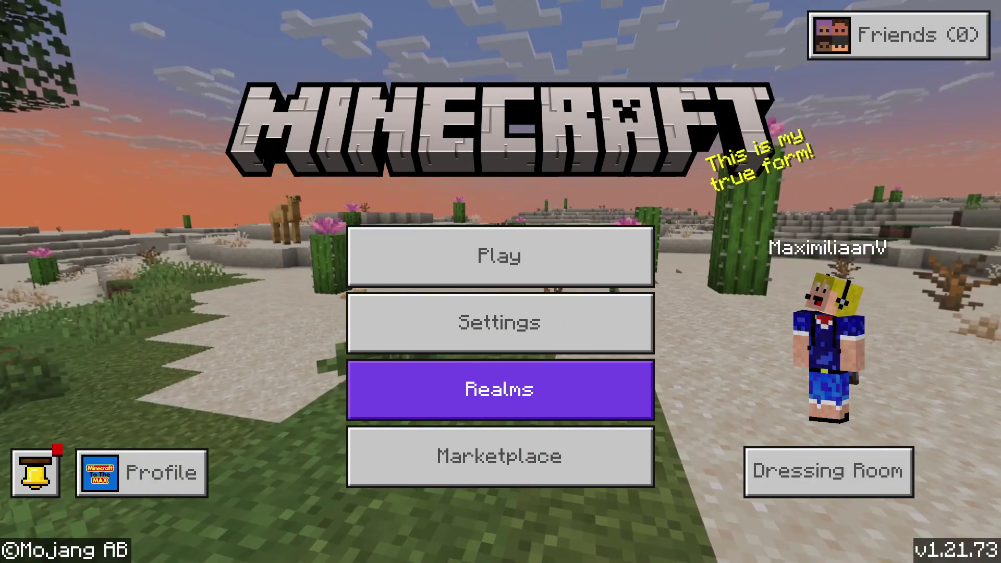
# Load the Best survival ever world from the Worlds list and close the inventory
pyautogui.press('Return')
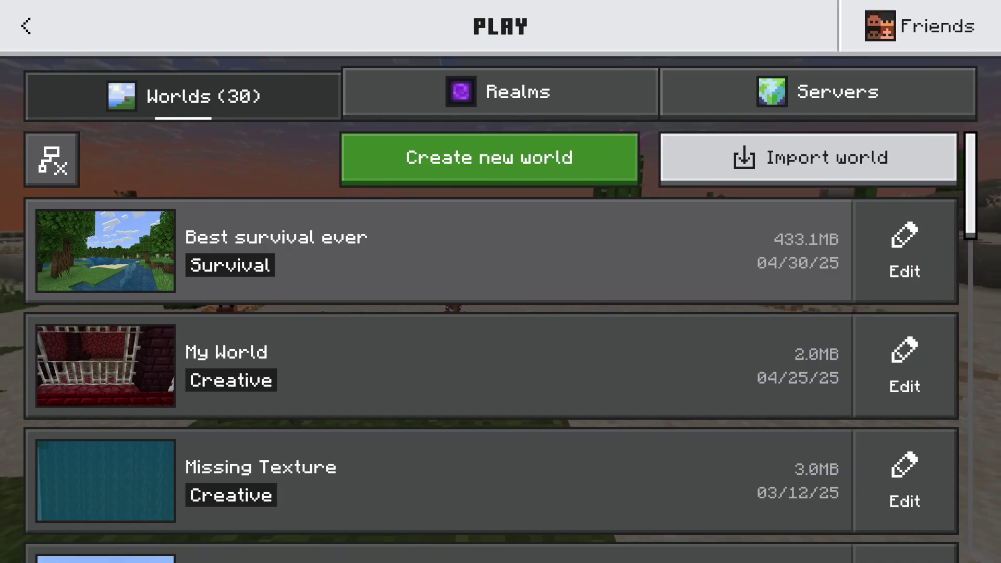
pyautogui.press('Return')
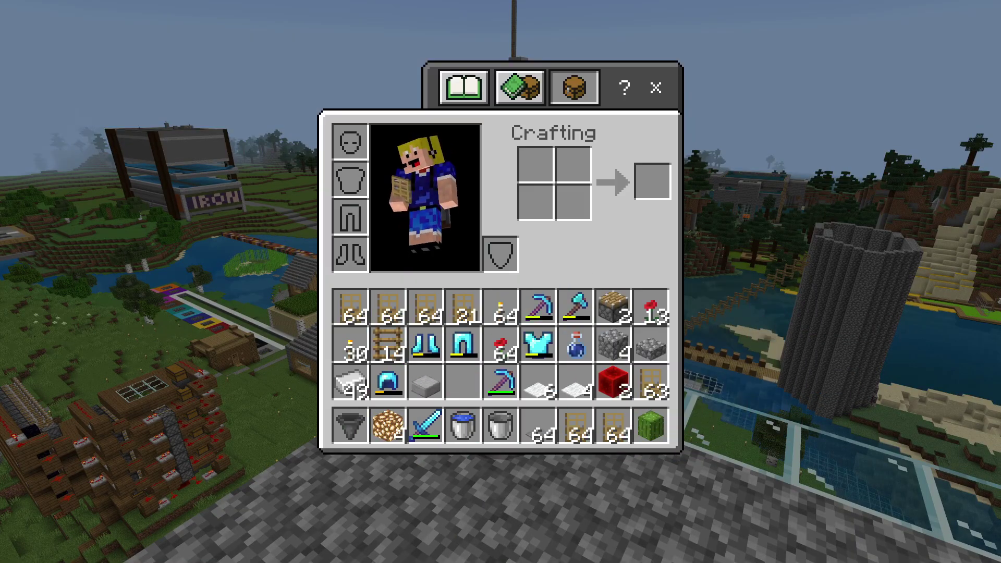
pyautogui.press('e')
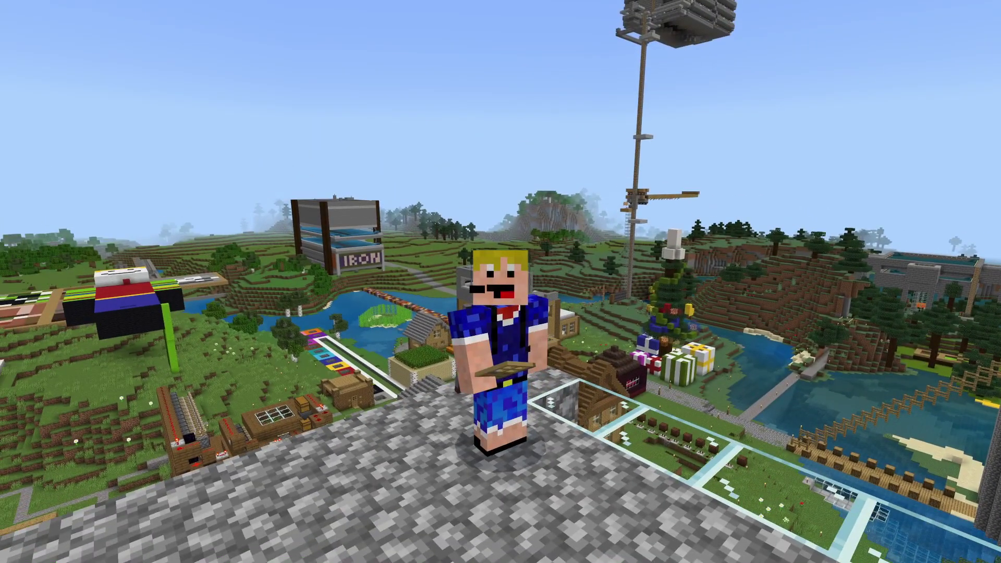